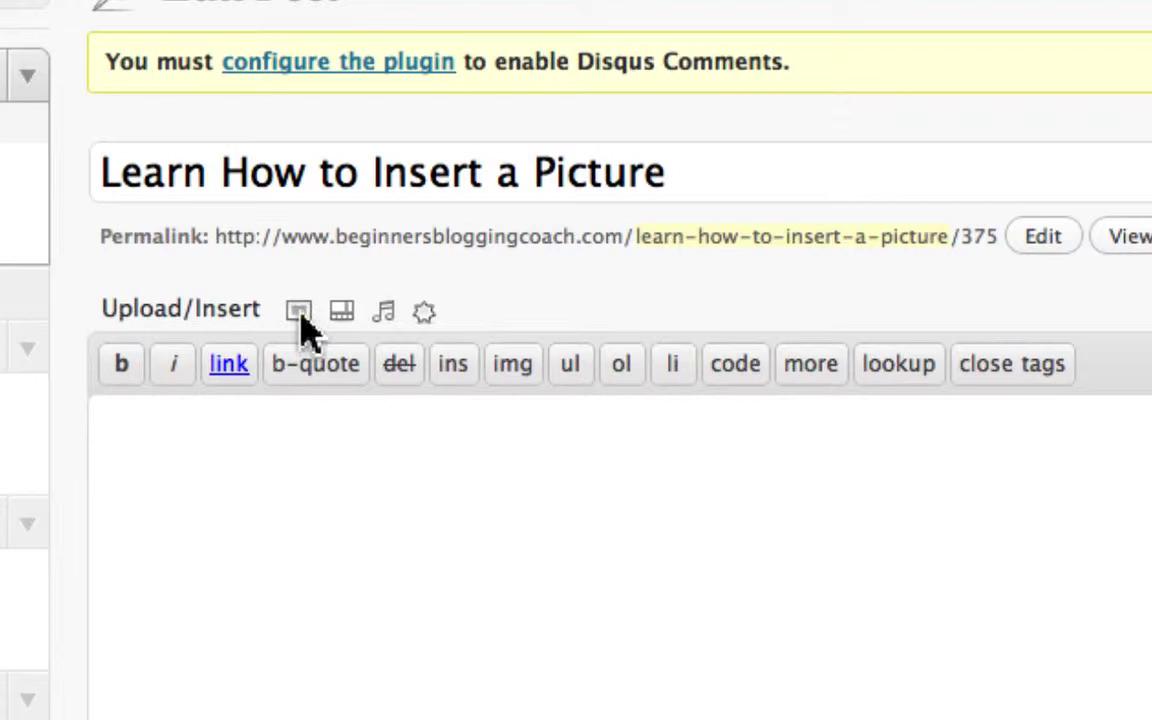
Step: Open the Add an Image window and switch to the Media Library of uploaded images
click(301, 314)
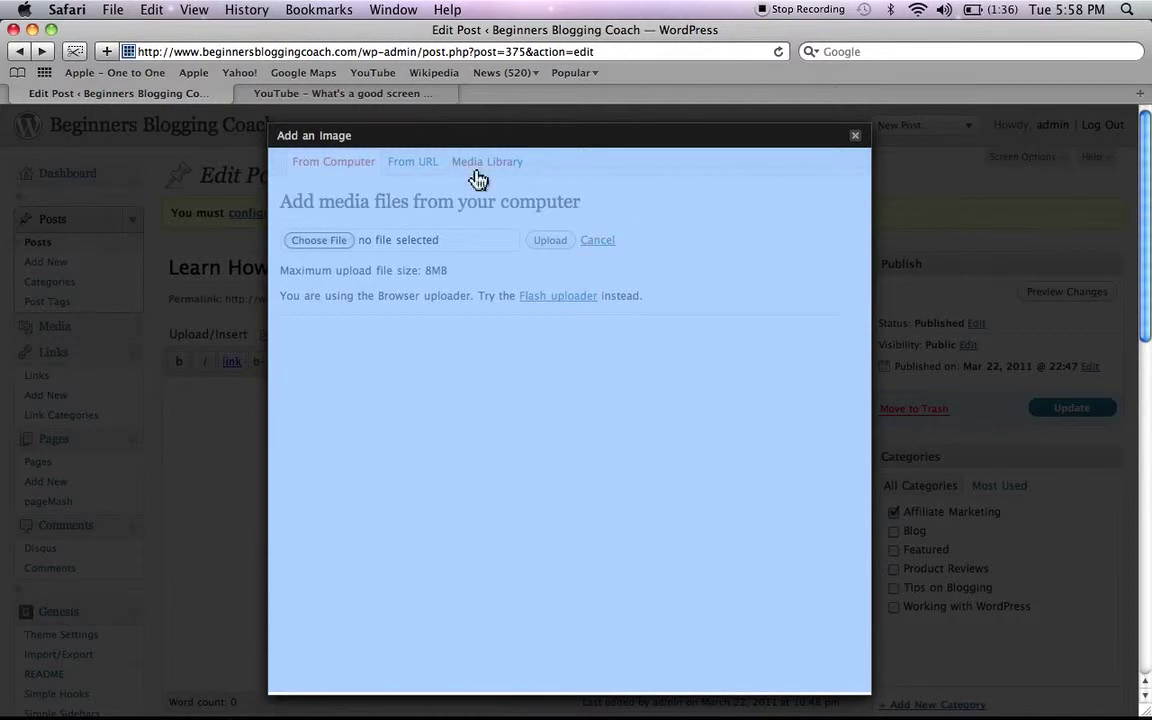
click(480, 162)
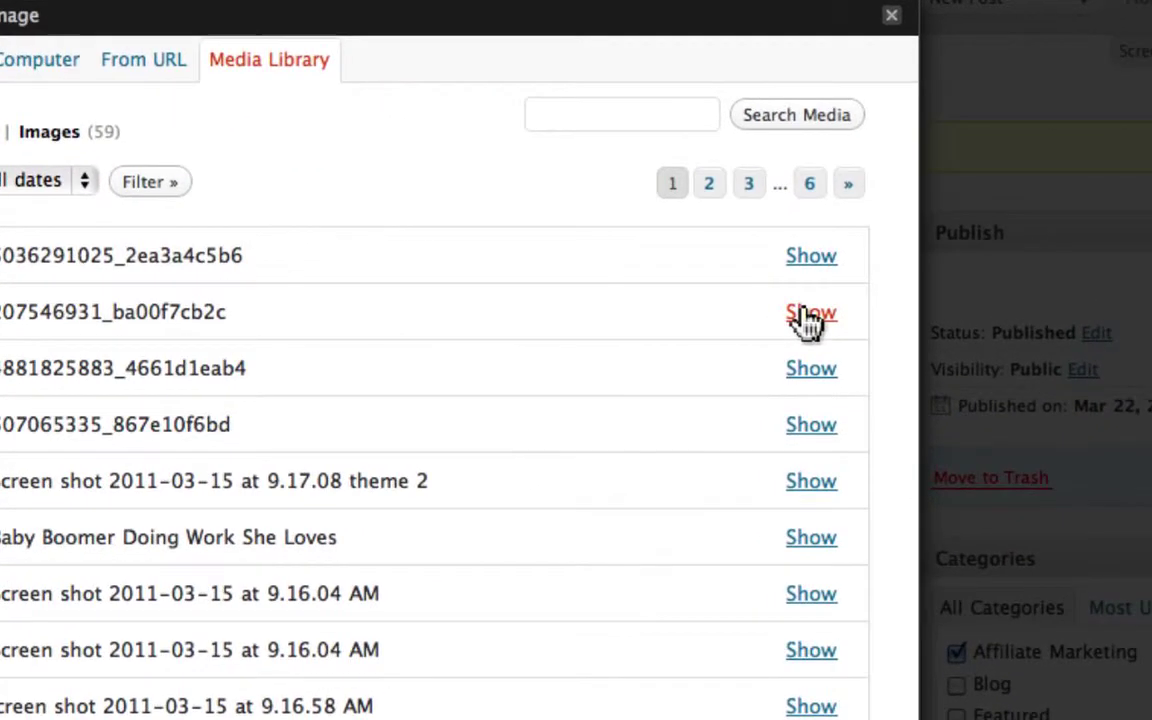
Step: Show the second library image's details and clear its existing alternate text
click(808, 316)
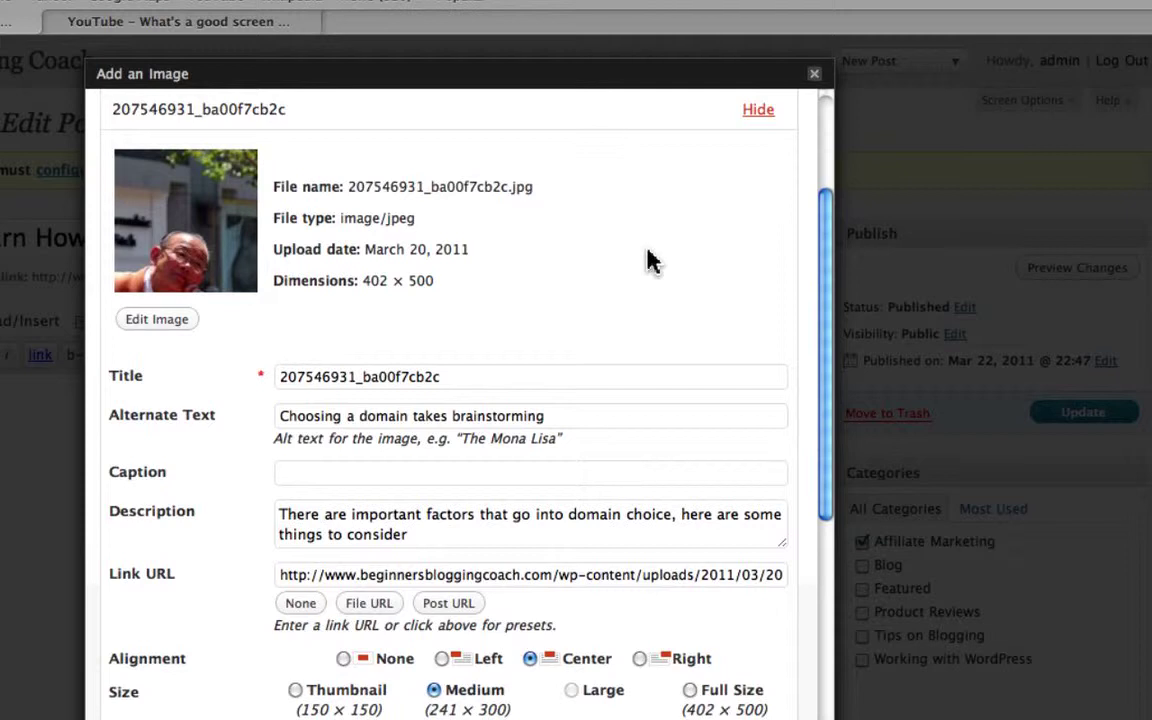
click(548, 413)
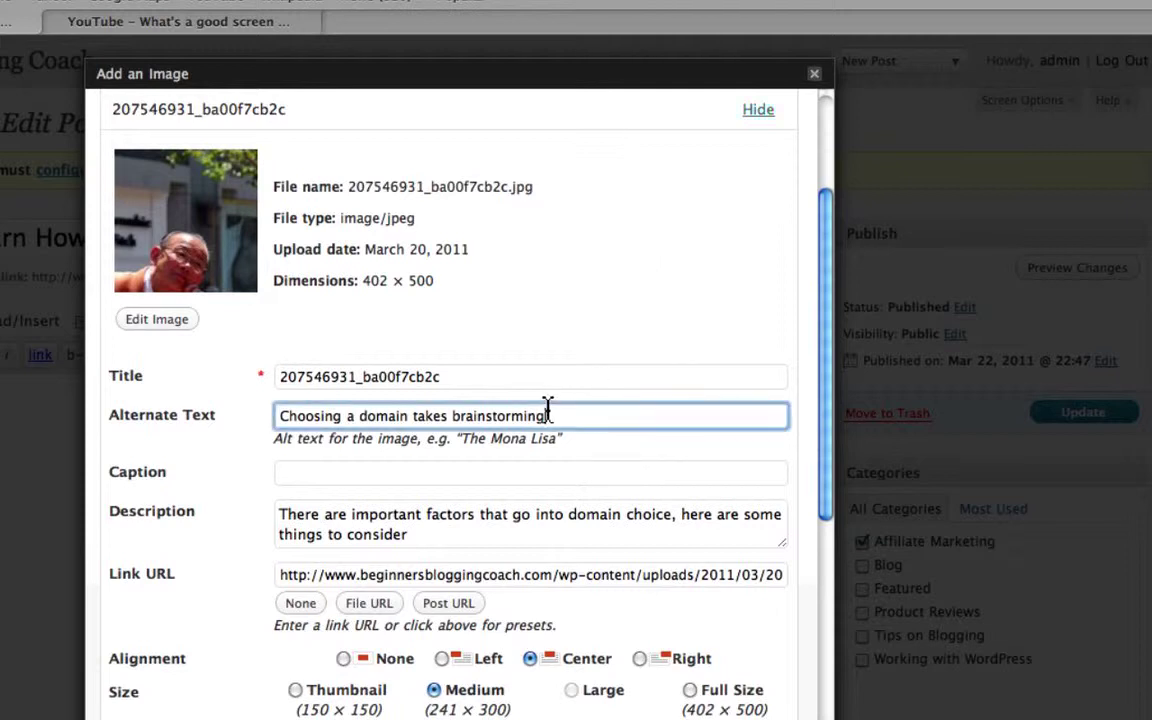
triple_click(548, 413)
click(580, 416)
drag(555, 411, 280, 408)
key(BackSpace)
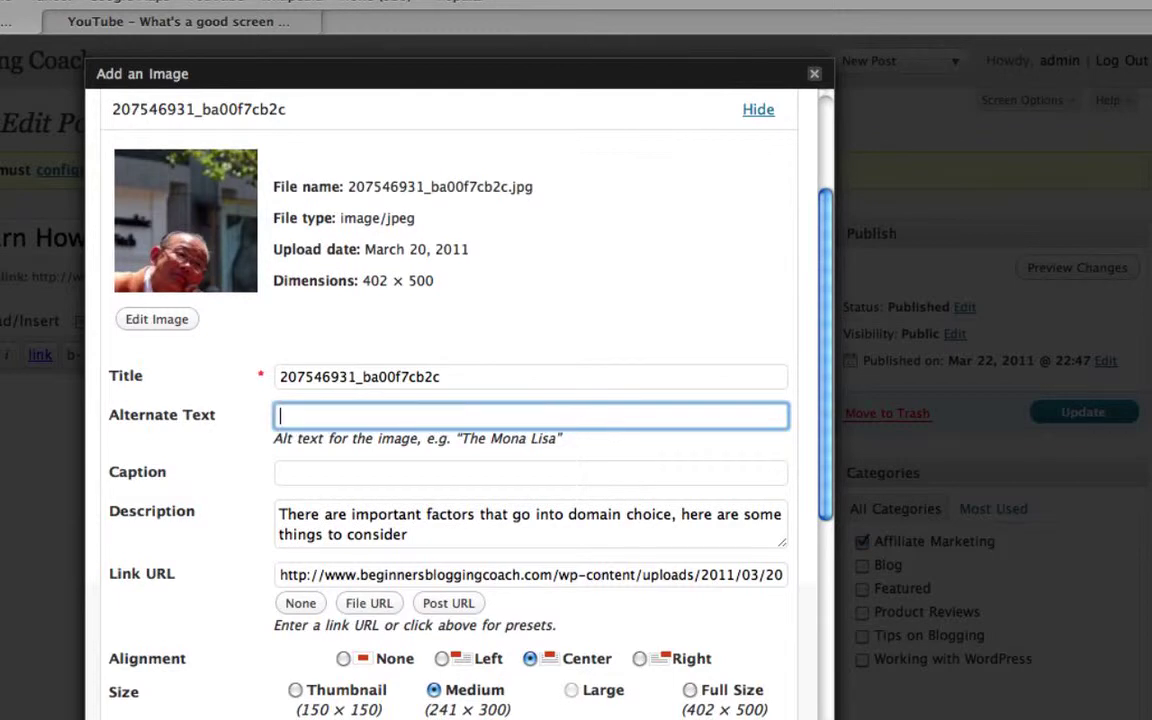
Step: Enter 'Learn how to Upload an image to wordpress blog' as the alternate text
text(Uploading a)
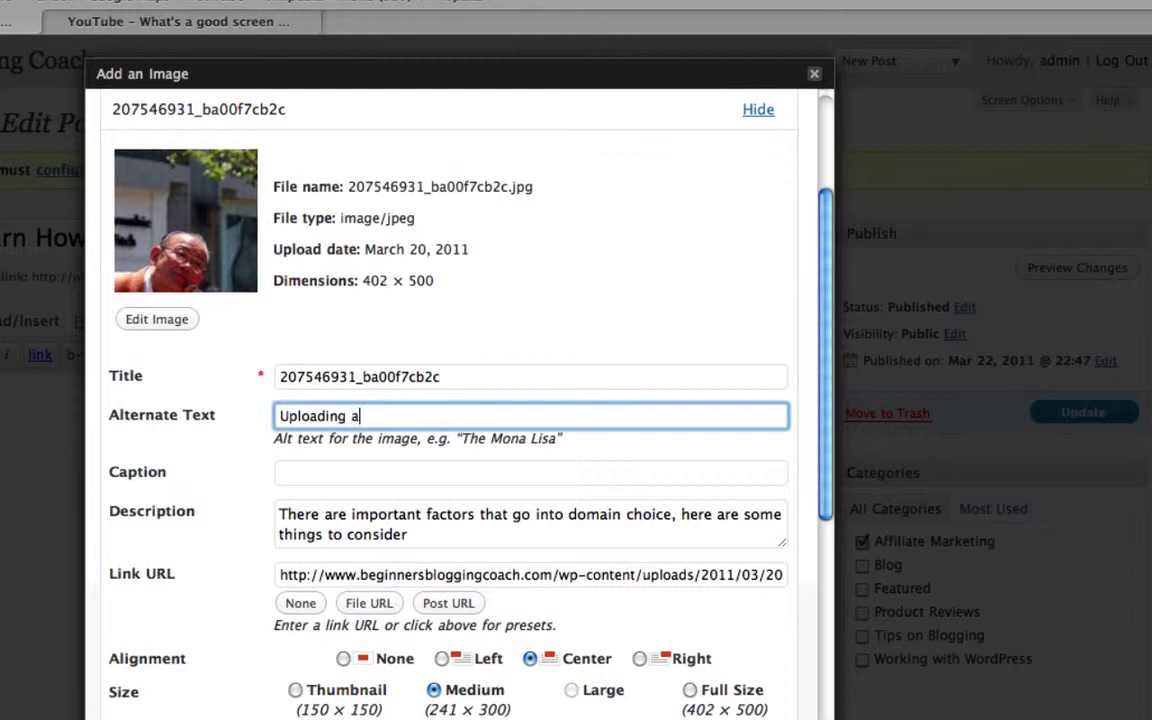
text(n image to word)
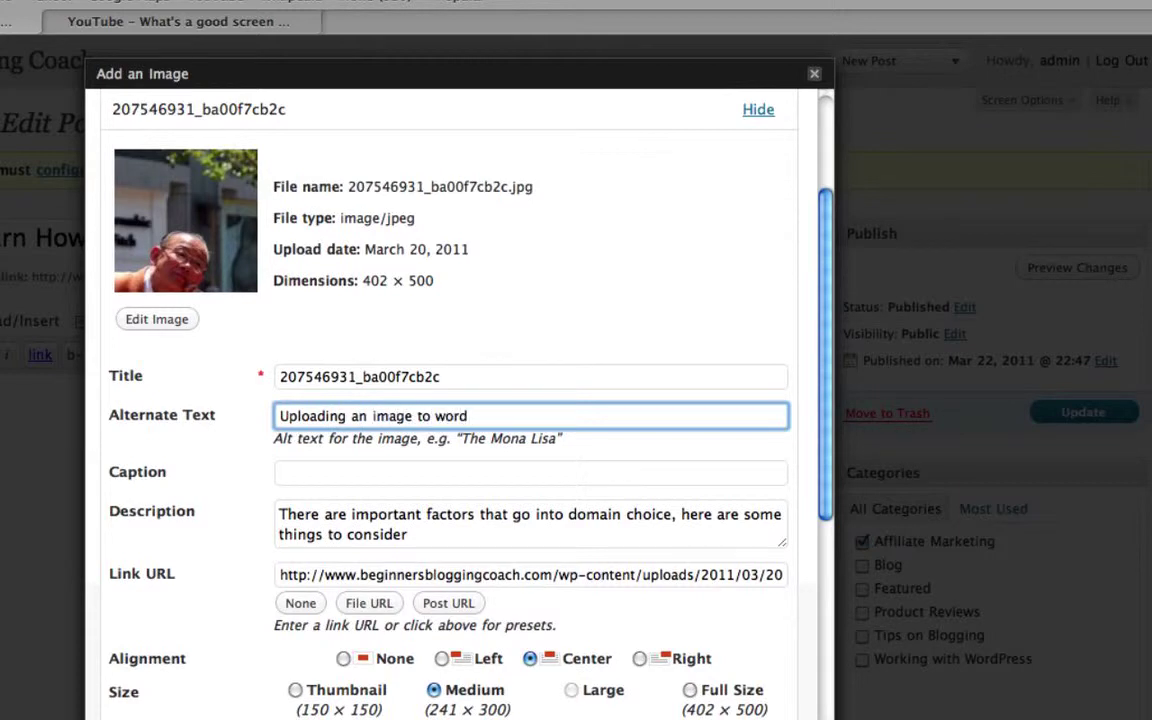
text(press blog)
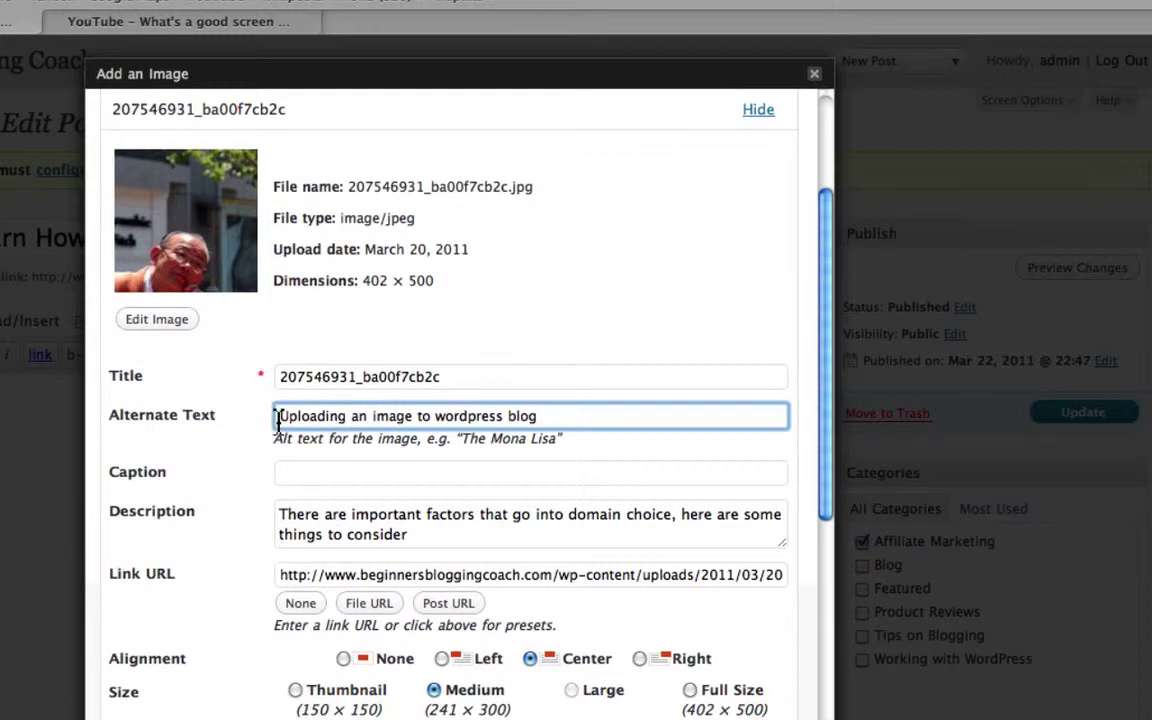
click(279, 416)
text(Learn ho)
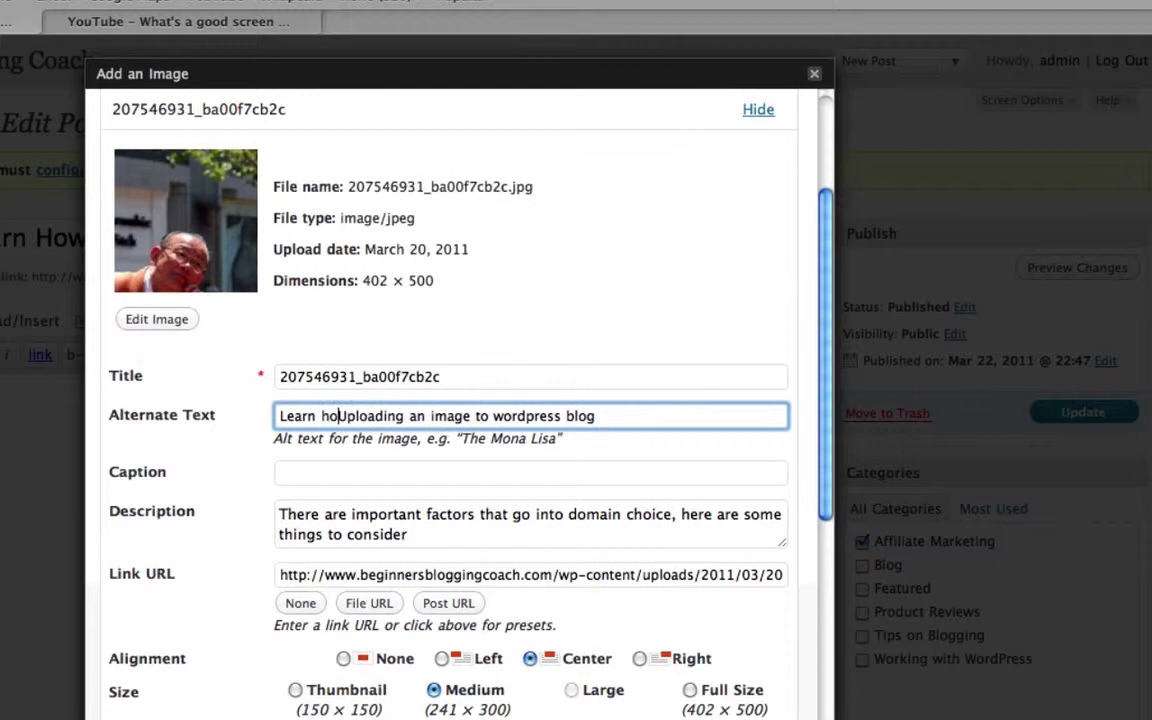
text(w to)
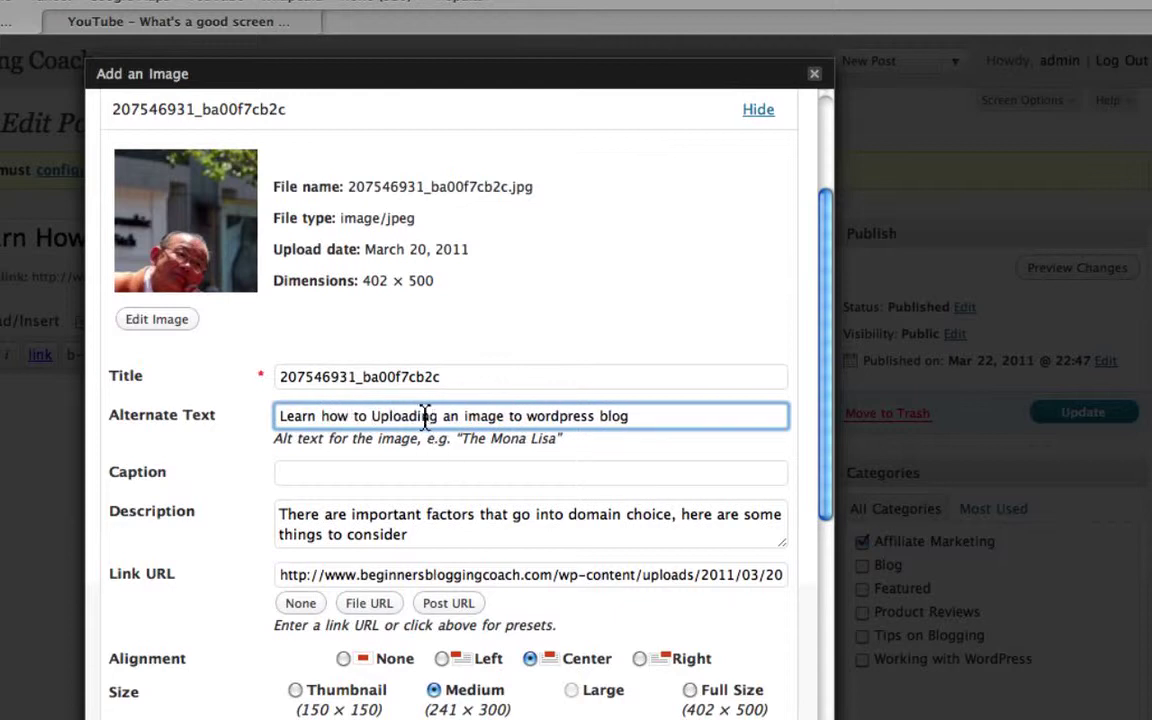
drag(419, 416, 438, 416)
key(BackSpace)
key(BackSpace)
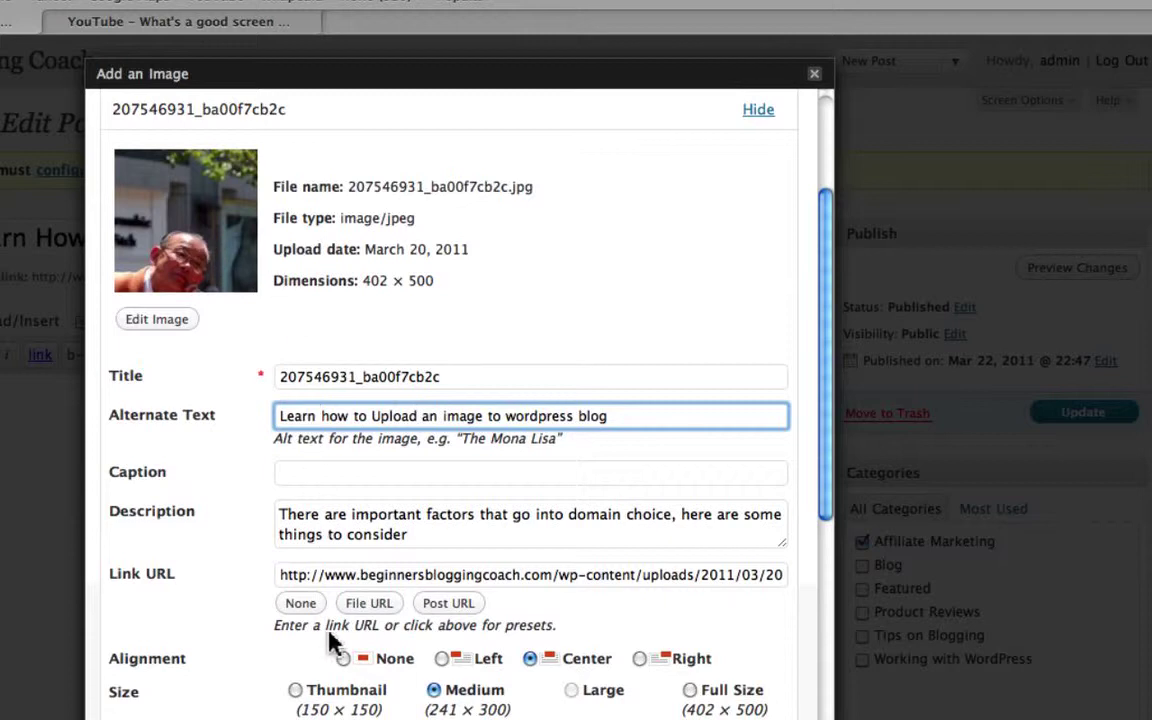
Step: Insert image 207546931_ba00f7cb2c.jpg into the post as a centred medium 241×300 picture
scroll(536, 662, down, 2)
scroll(536, 662, down, 1)
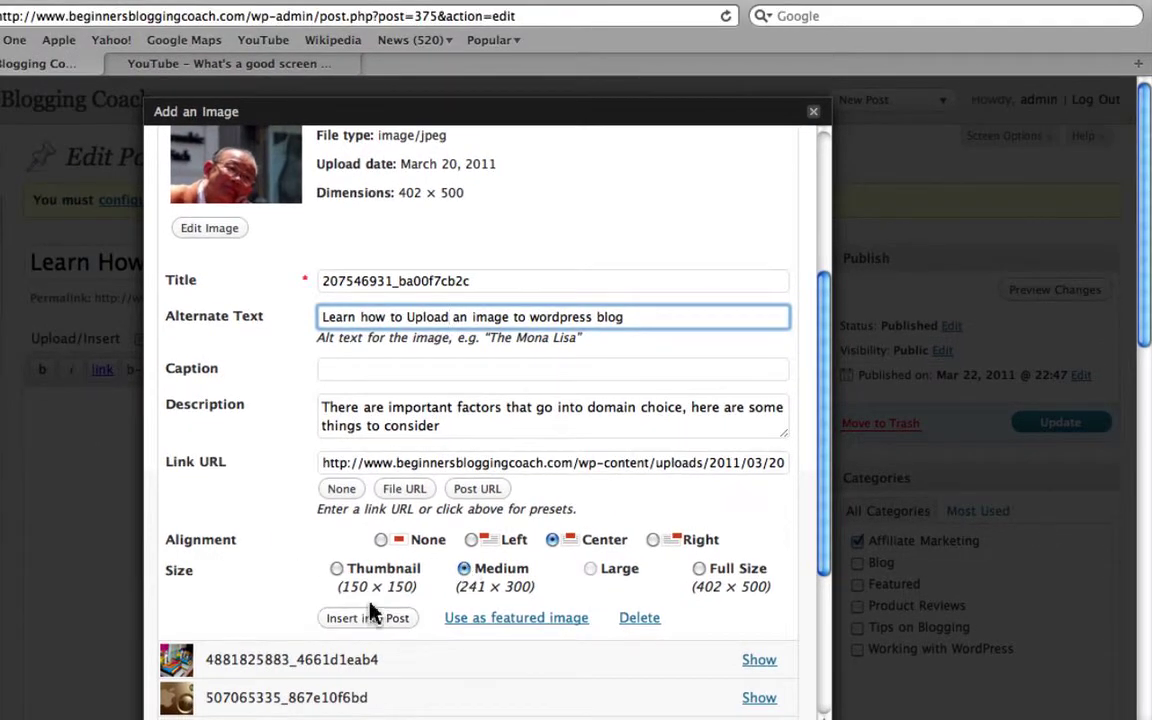
click(373, 618)
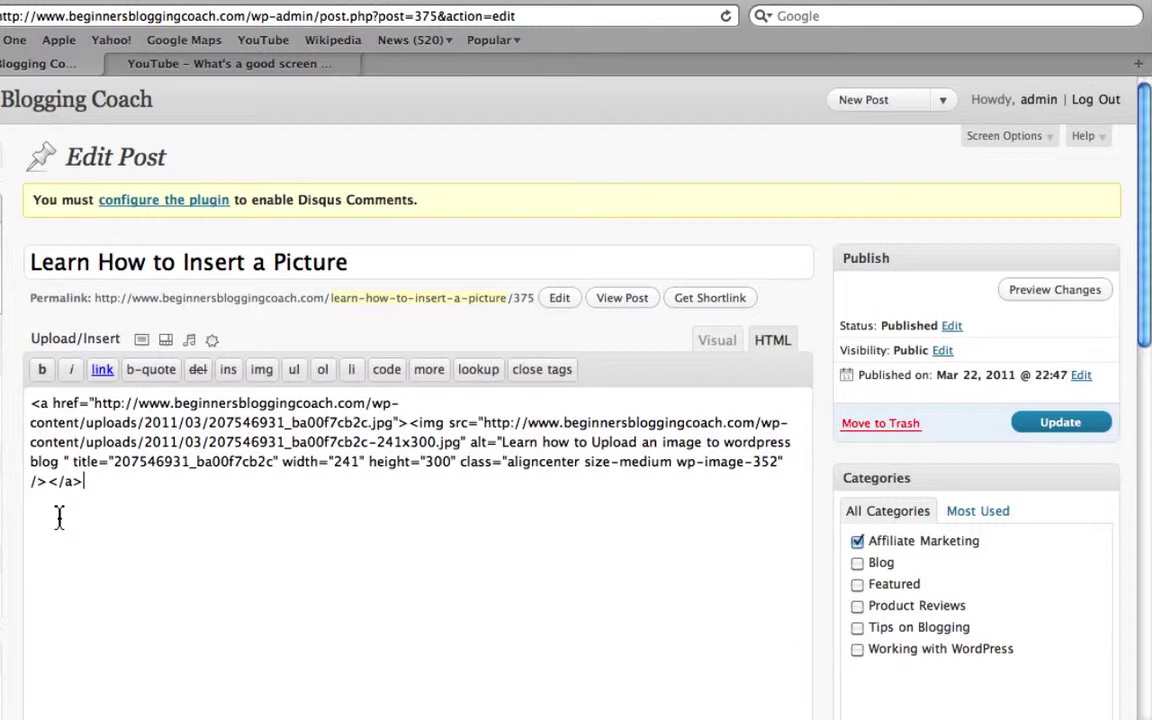
click(716, 341)
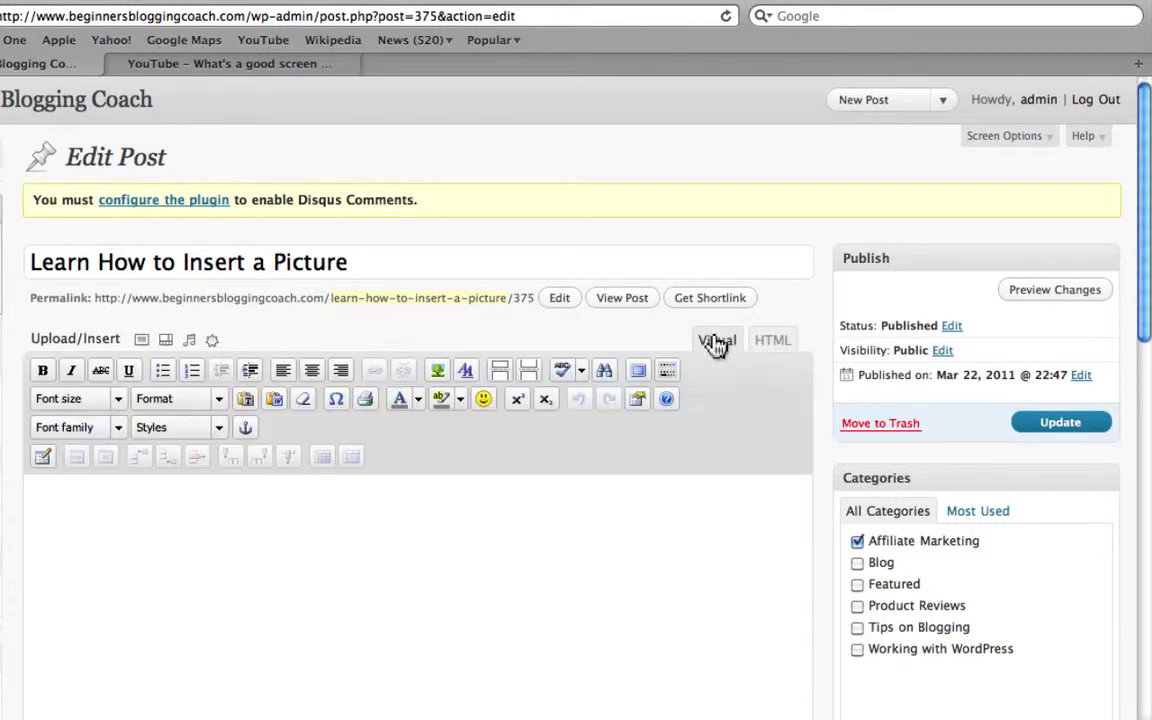
scroll(686, 527, down, 3)
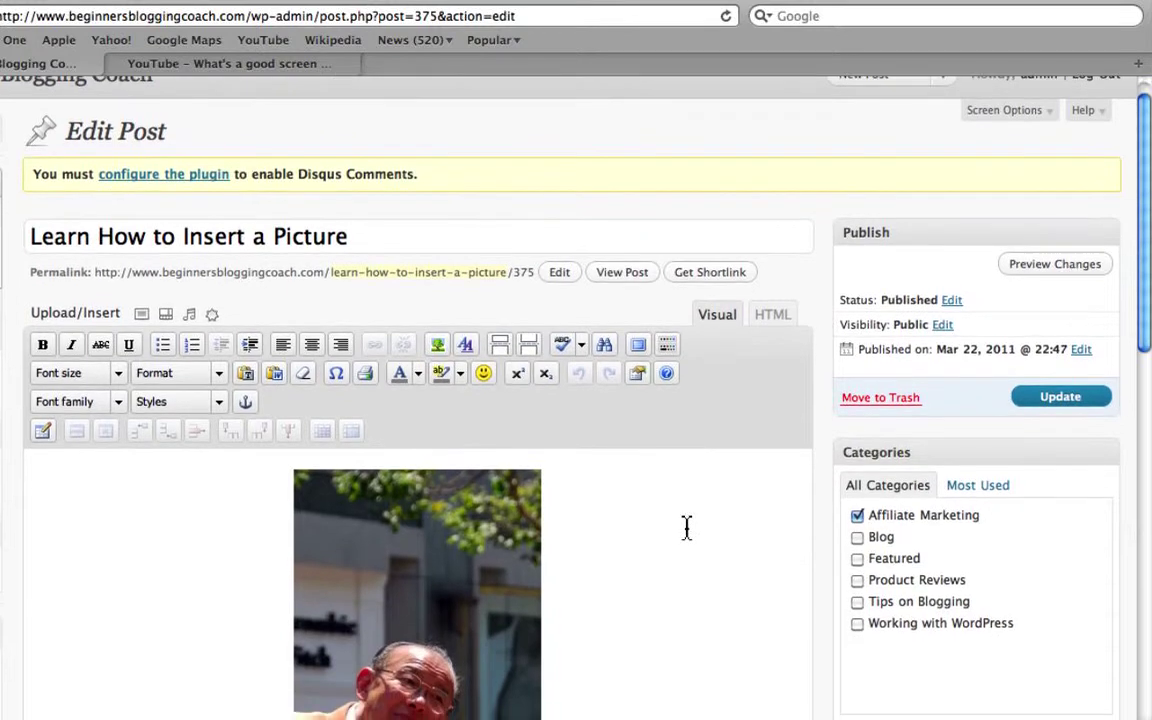
scroll(689, 579, down, 2)
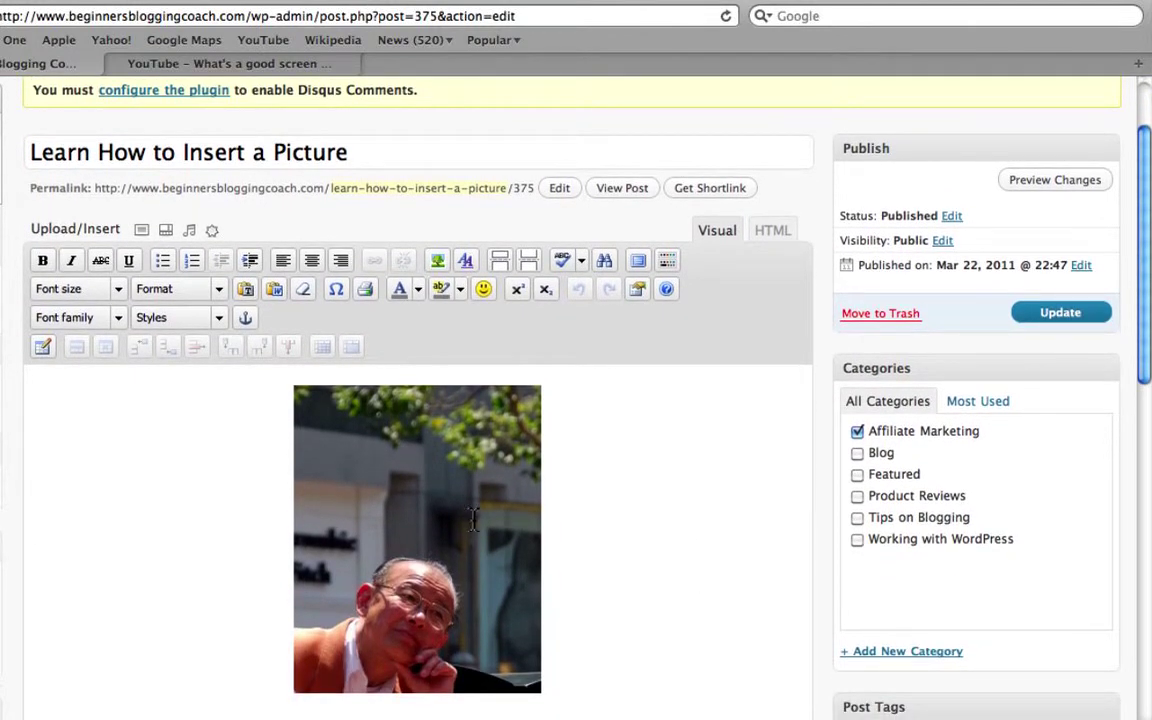
click(428, 468)
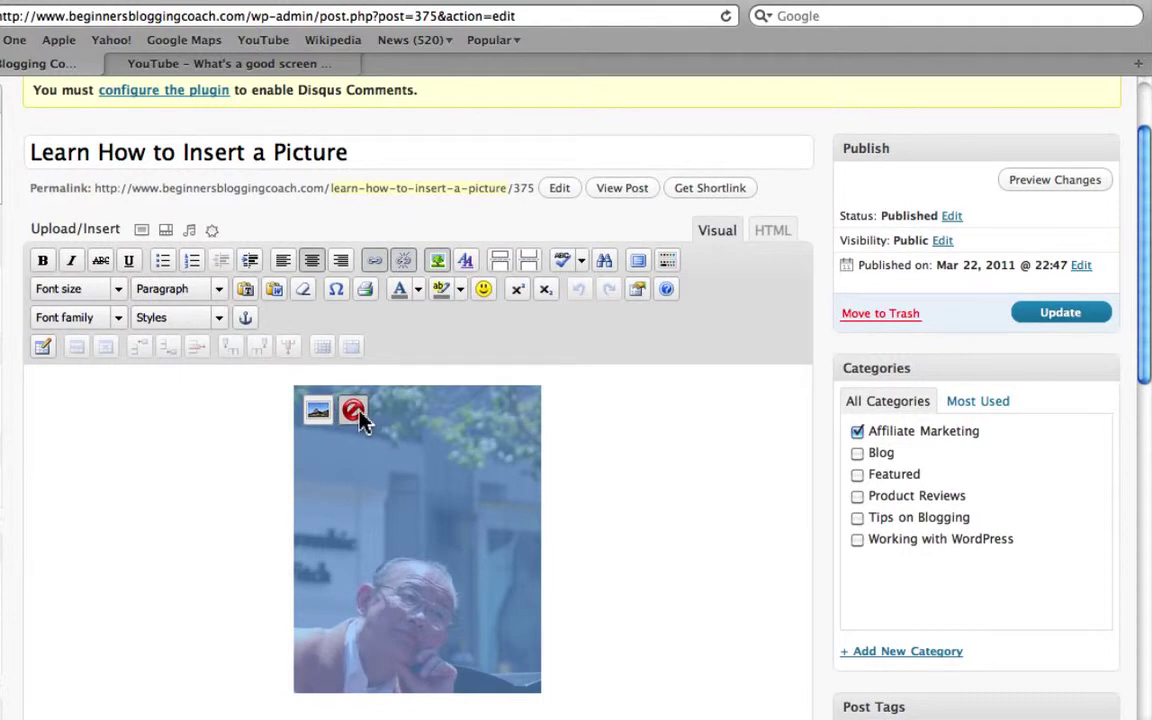
click(316, 411)
click(259, 312)
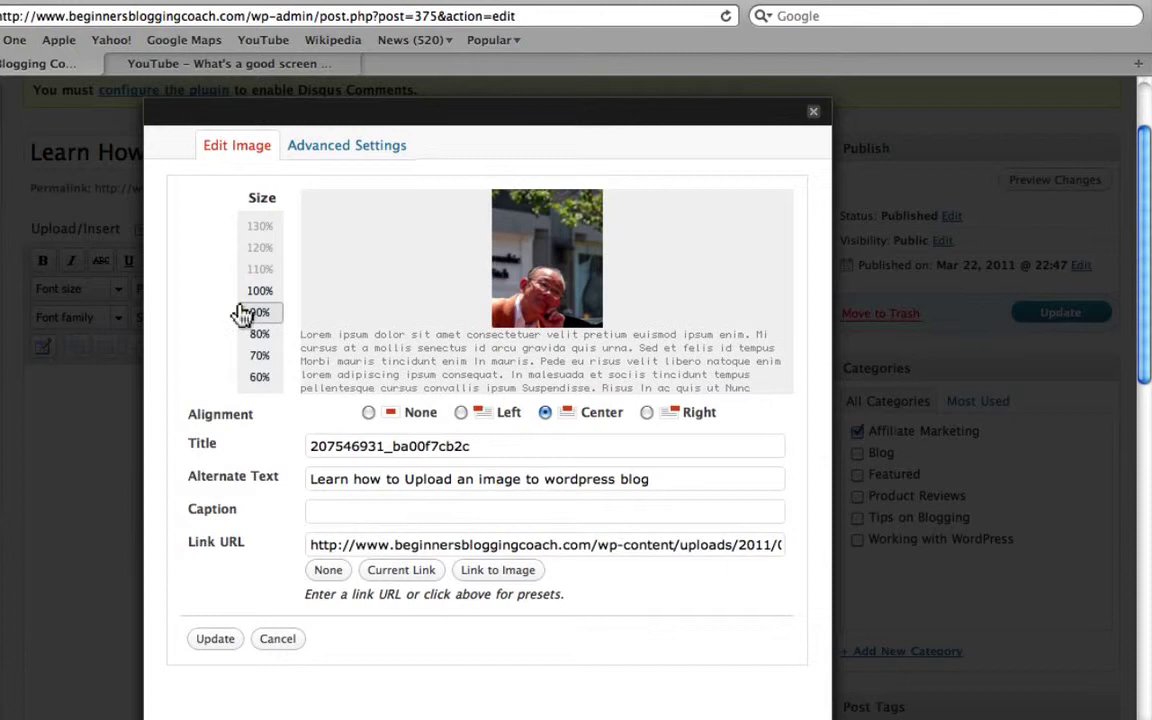
click(259, 334)
click(260, 356)
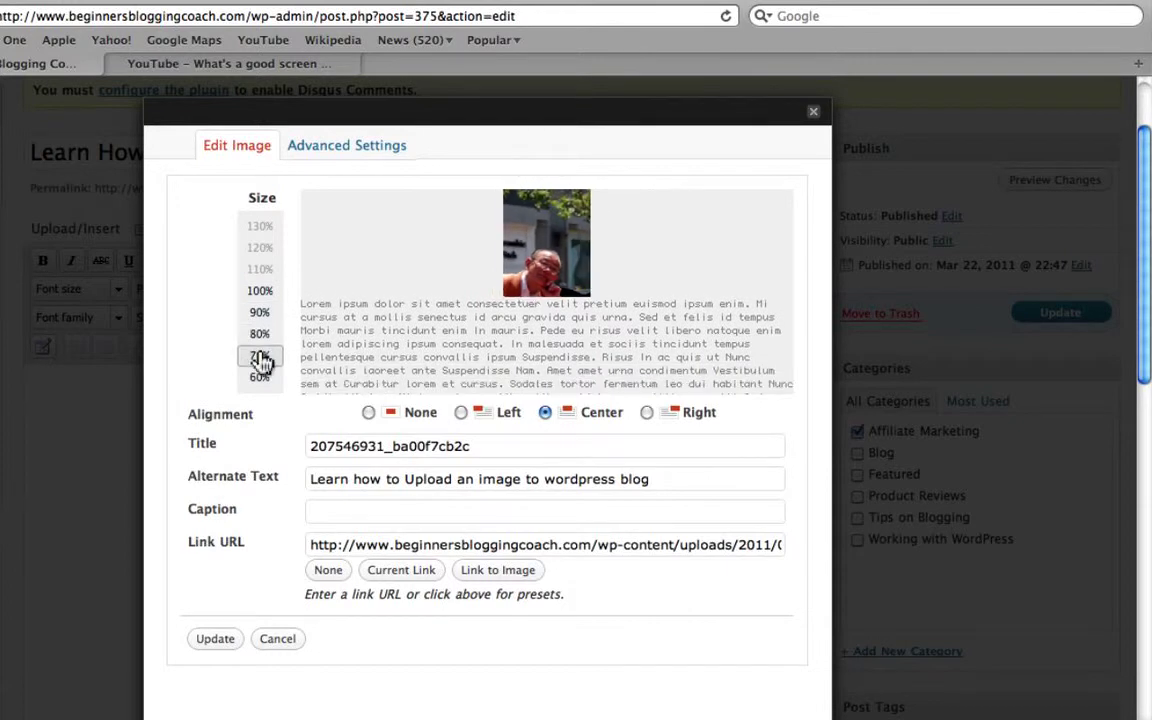
click(211, 641)
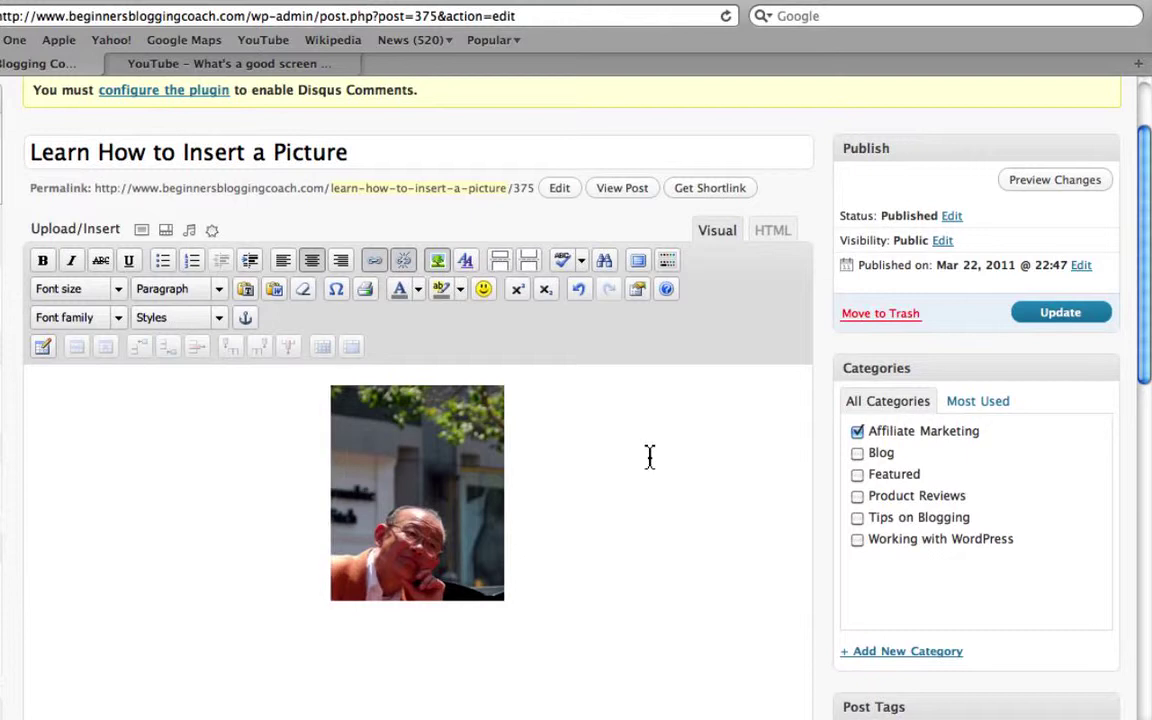
Step: Delete the inserted photo from the post and switch the editor to HTML mode
click(458, 477)
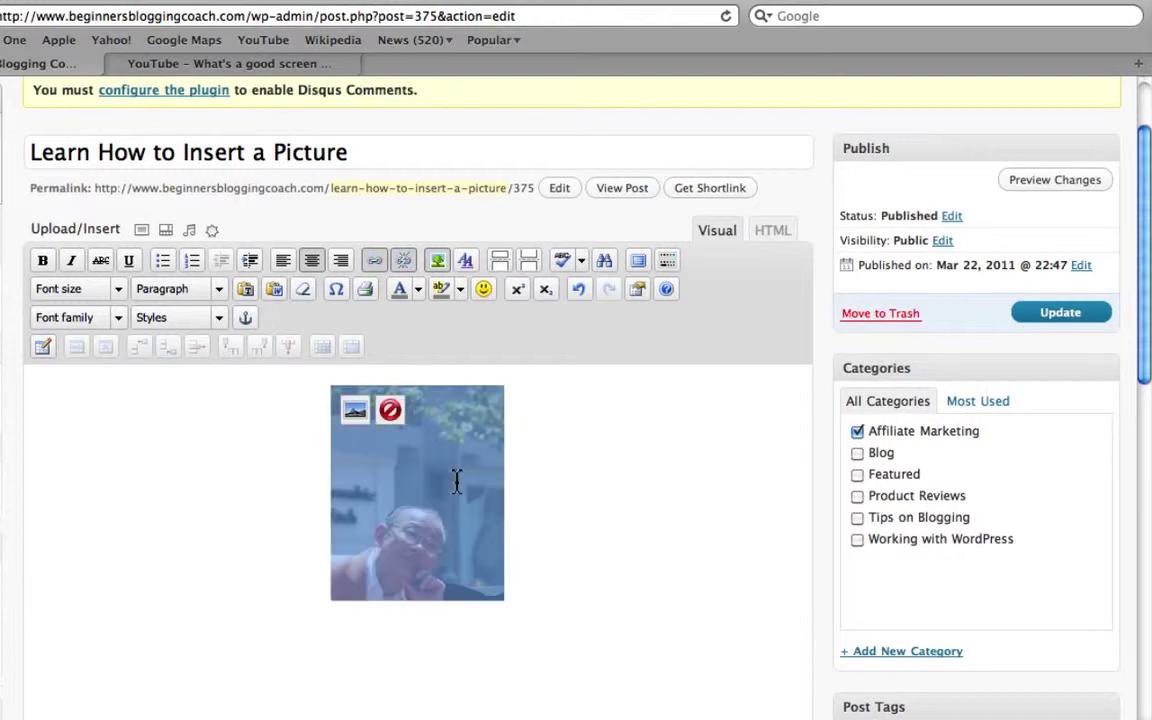
click(390, 411)
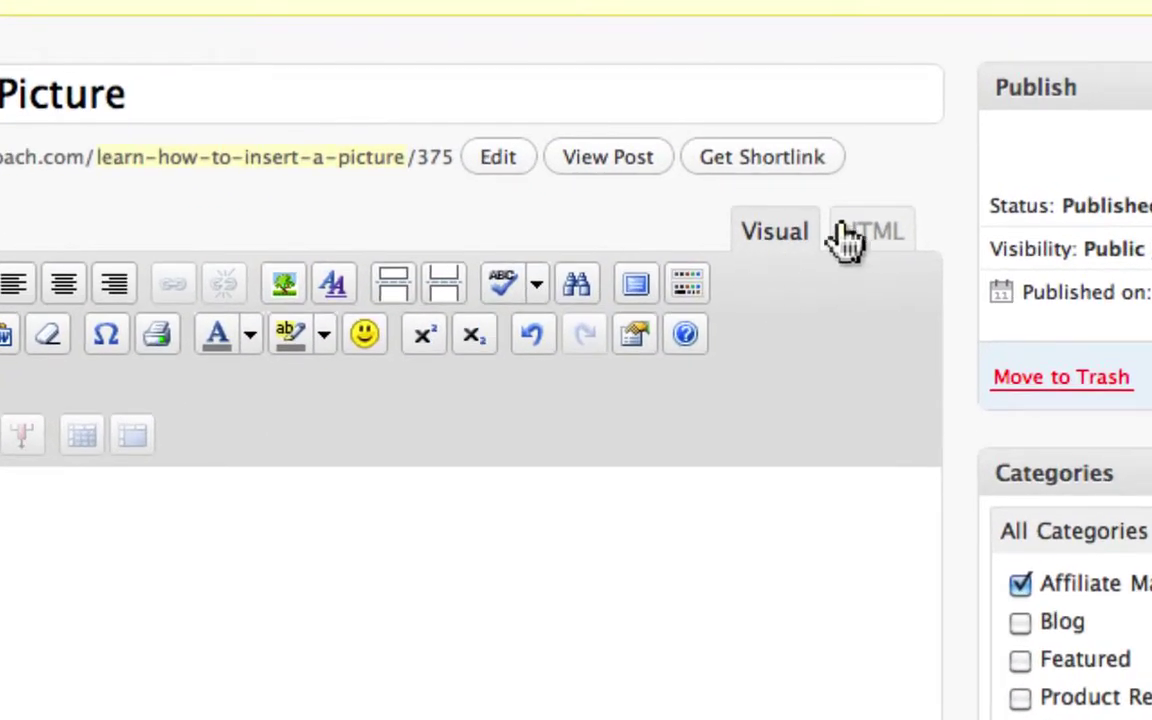
click(868, 242)
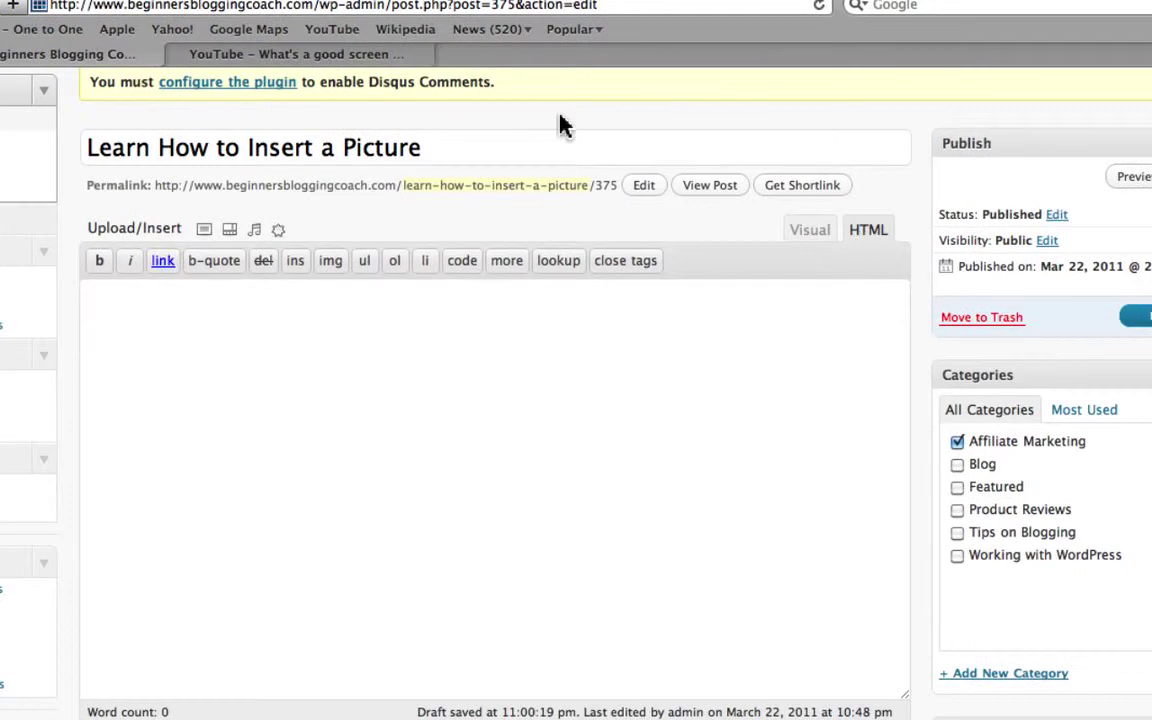
Step: On the YouTube video page, set the embed size to 560 × 349 and select the whole iframe code
click(338, 60)
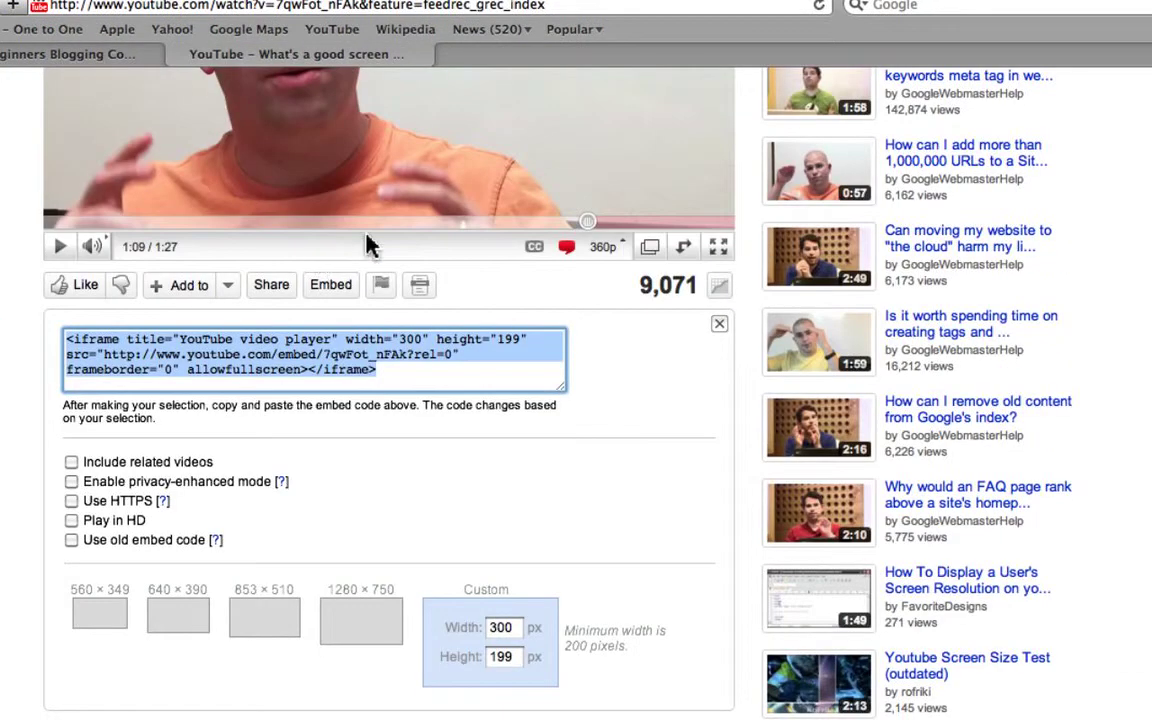
scroll(510, 289, up, 3)
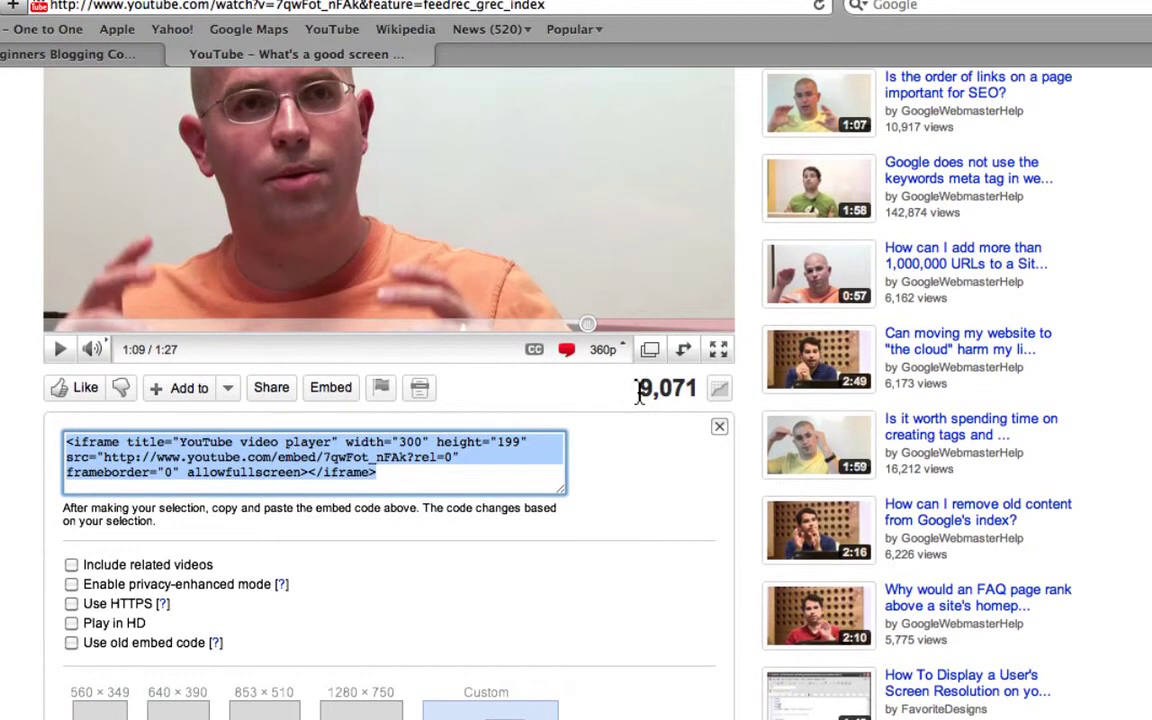
click(613, 438)
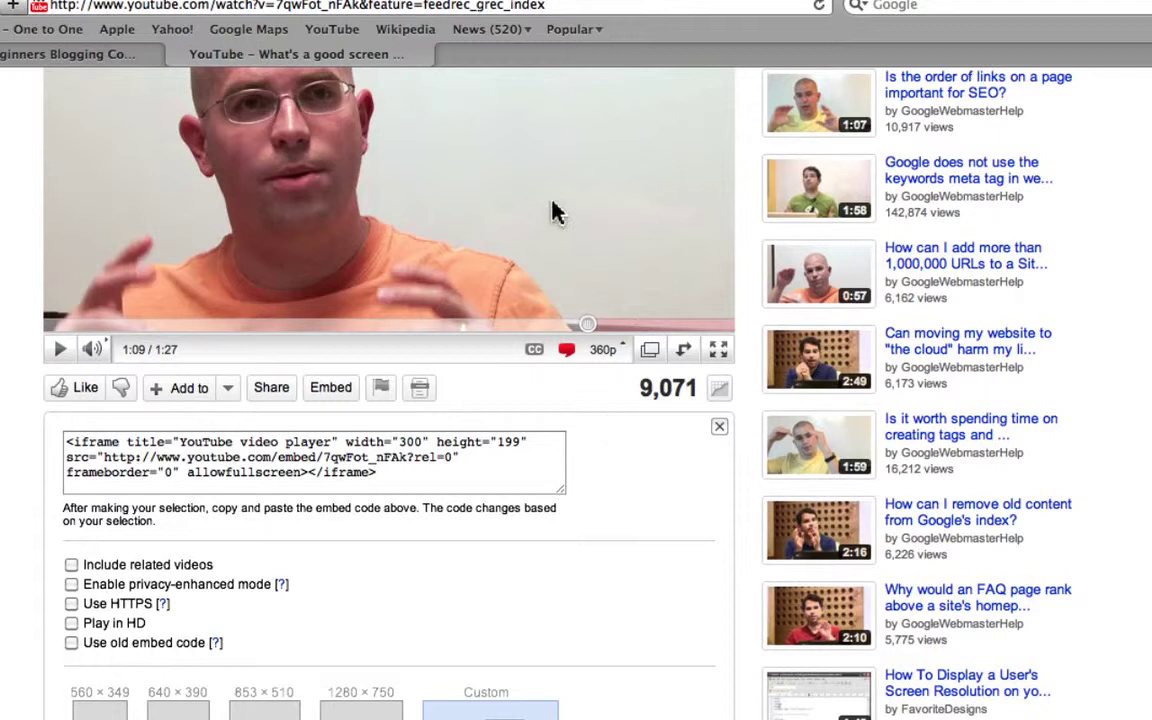
scroll(550, 156, up, 3)
scroll(553, 157, up, 1)
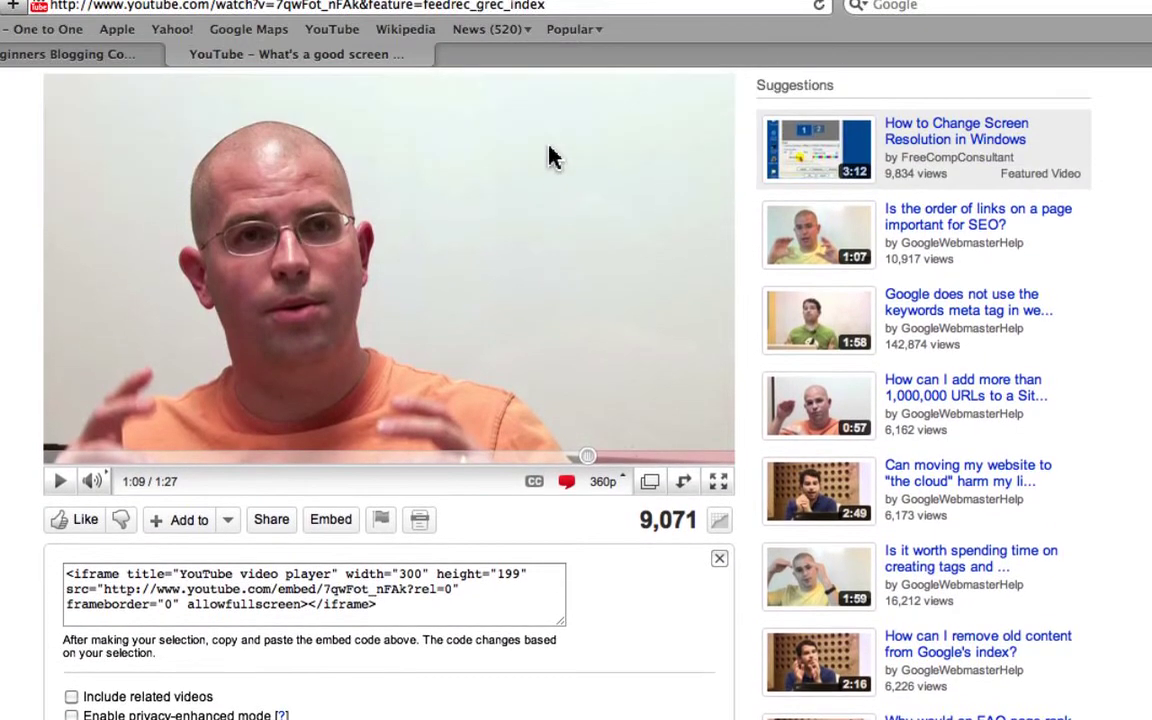
scroll(553, 157, down, 4)
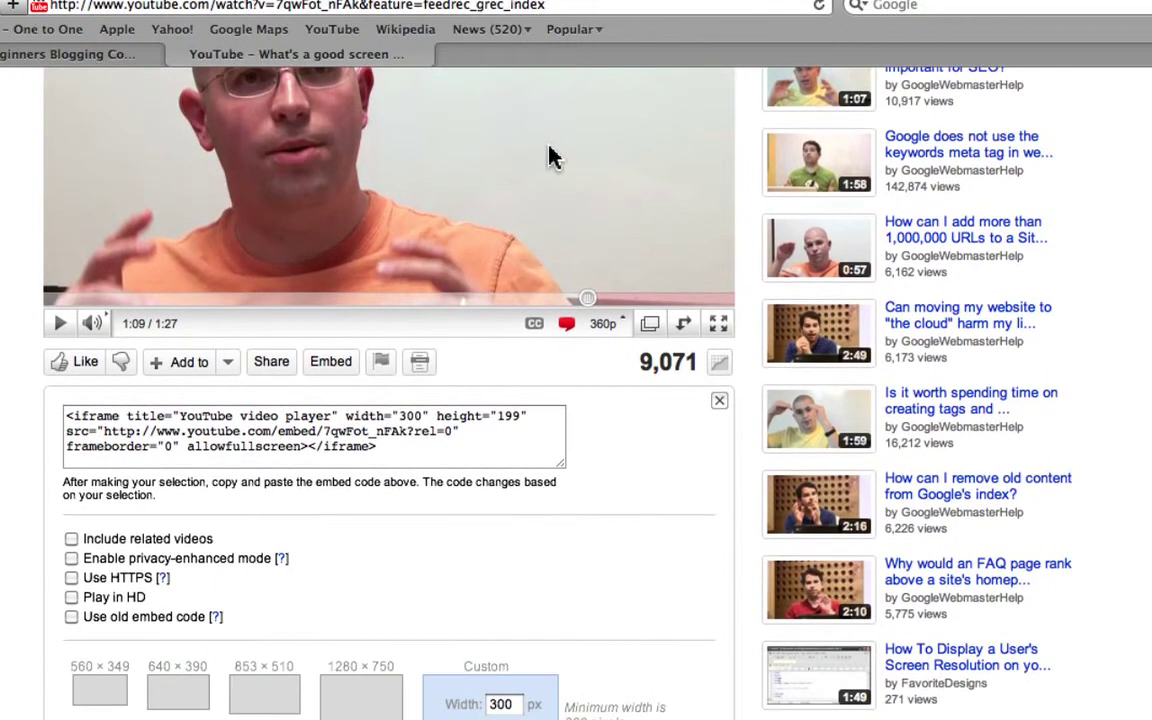
click(341, 371)
click(341, 371)
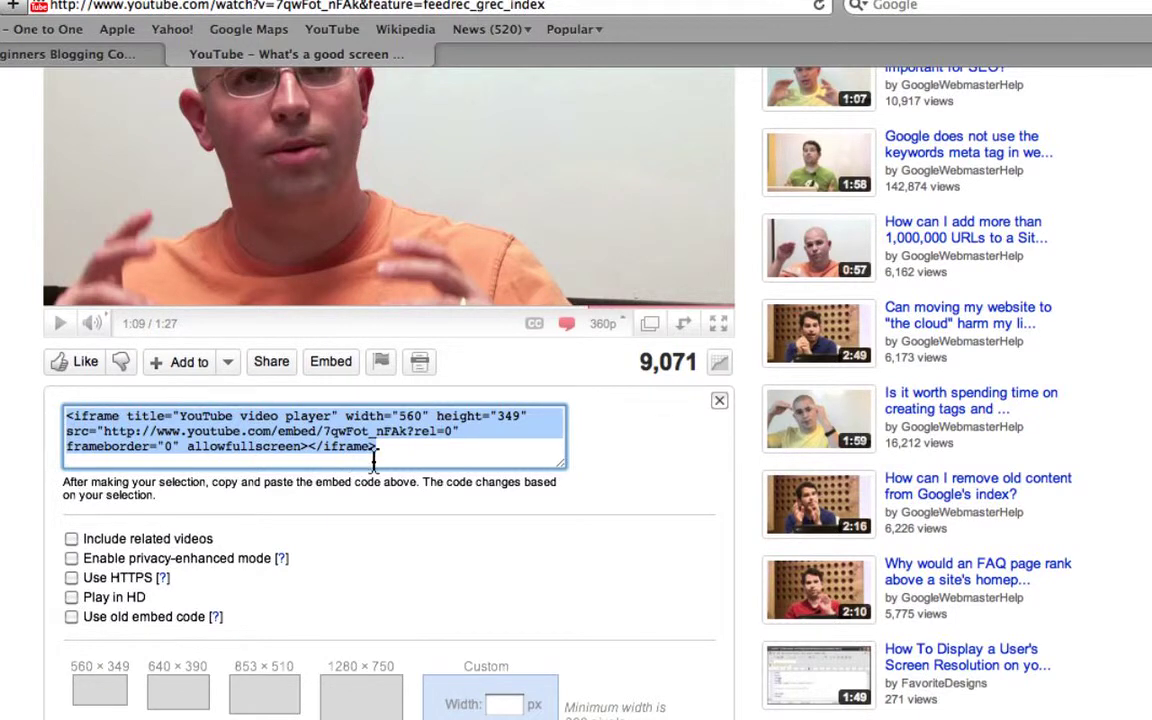
scroll(597, 476, down, 5)
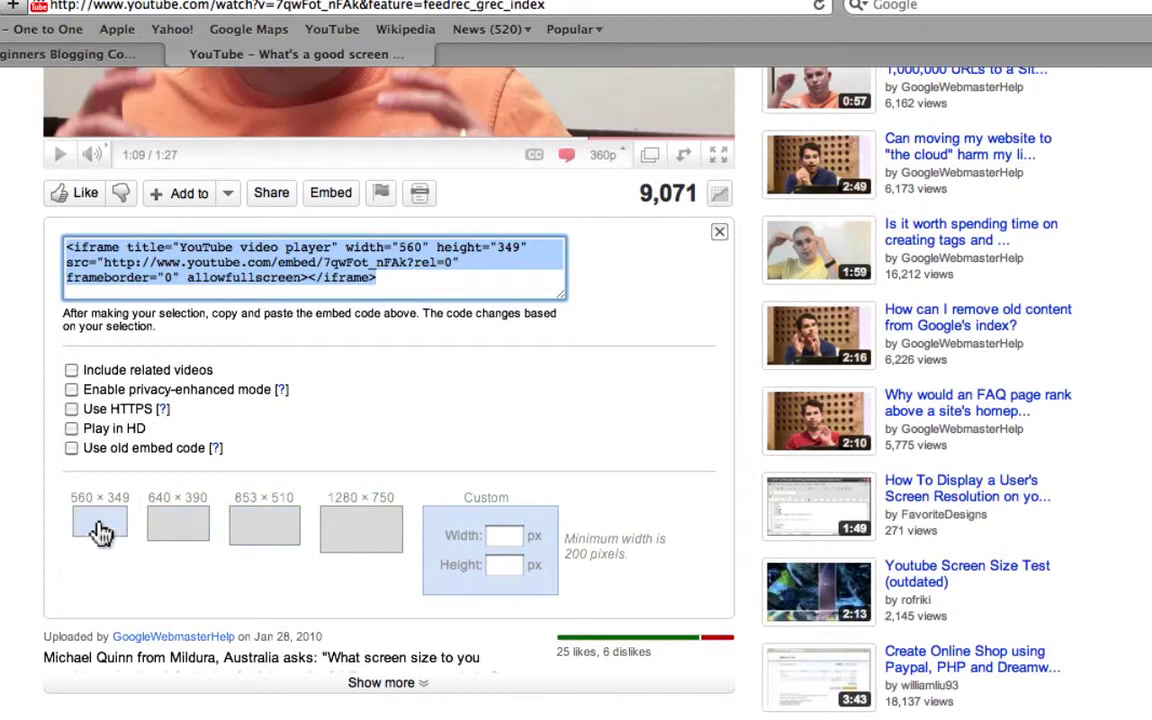
click(93, 523)
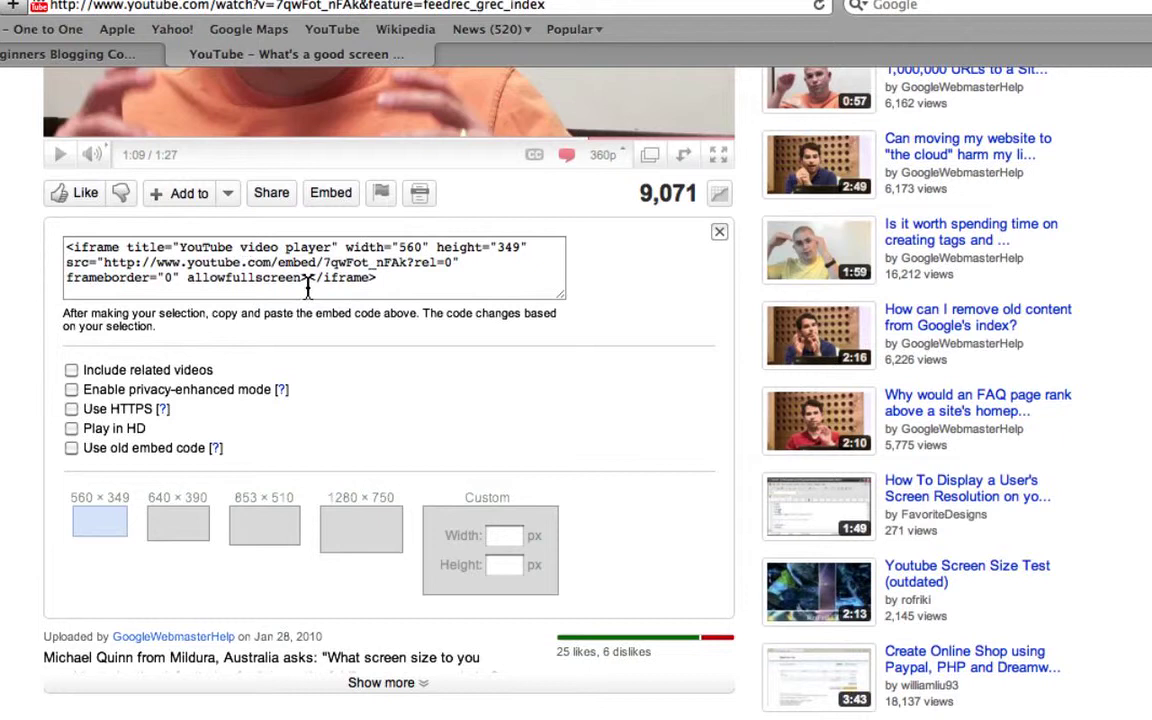
click(70, 256)
key(super+c)
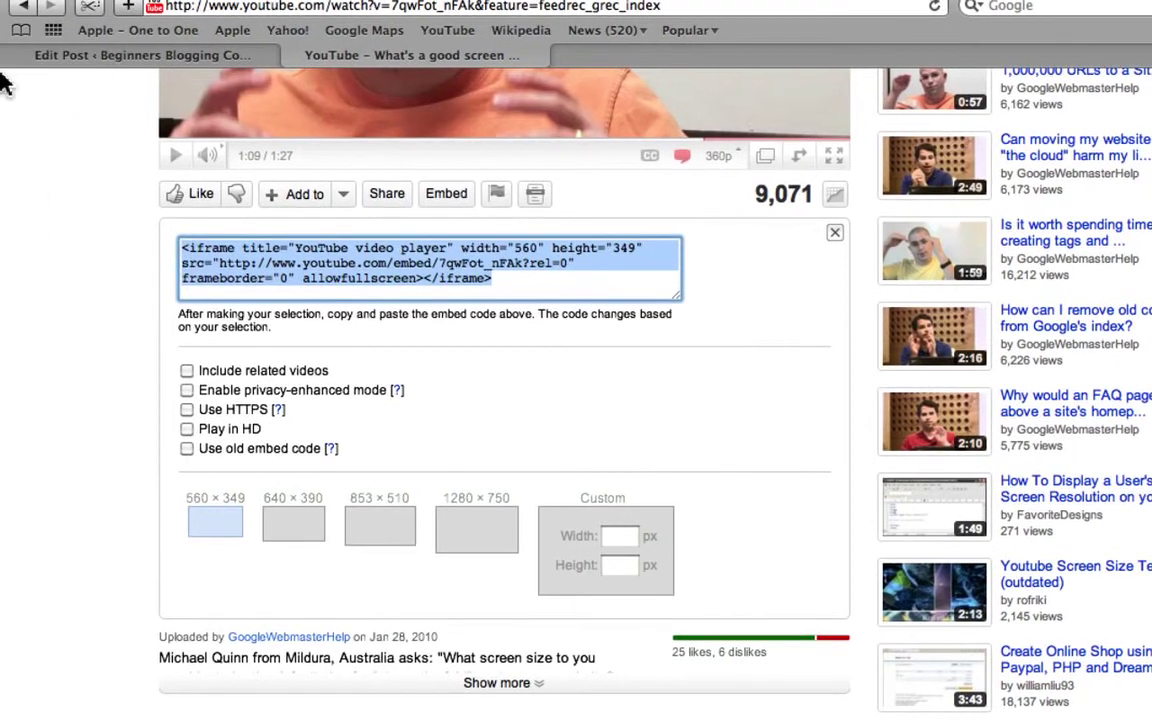
Step: Paste the YouTube iframe code into the post's HTML body and update the published post
click(56, 62)
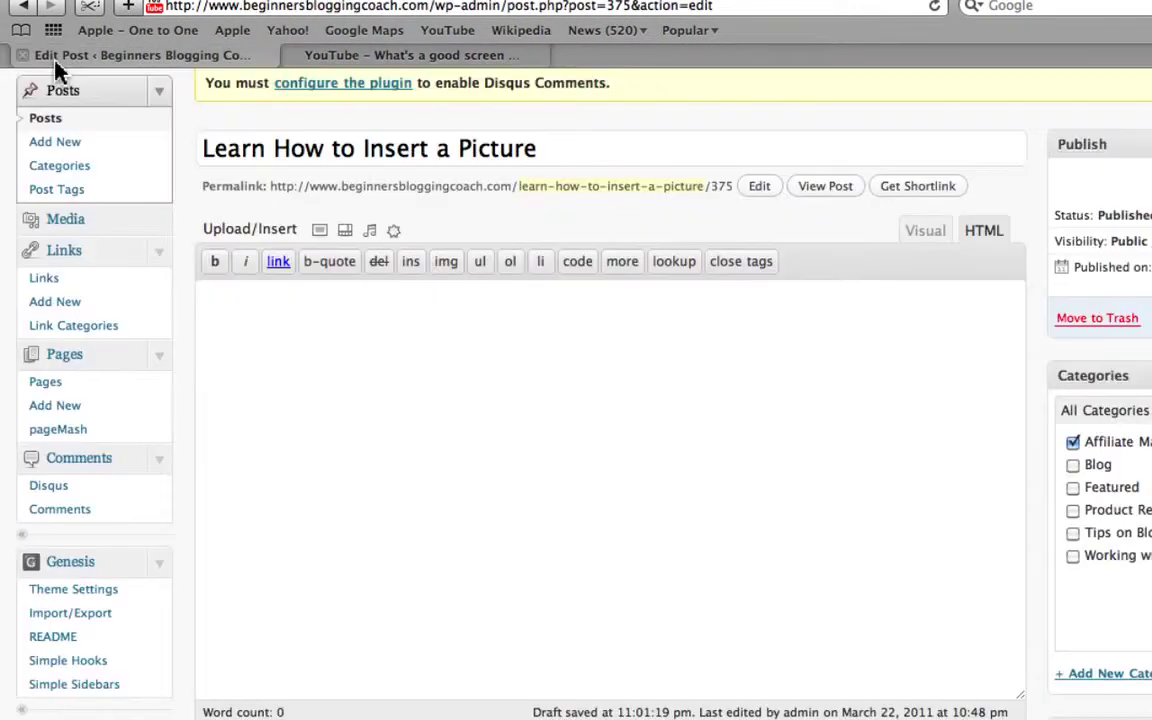
click(980, 232)
key(super+v)
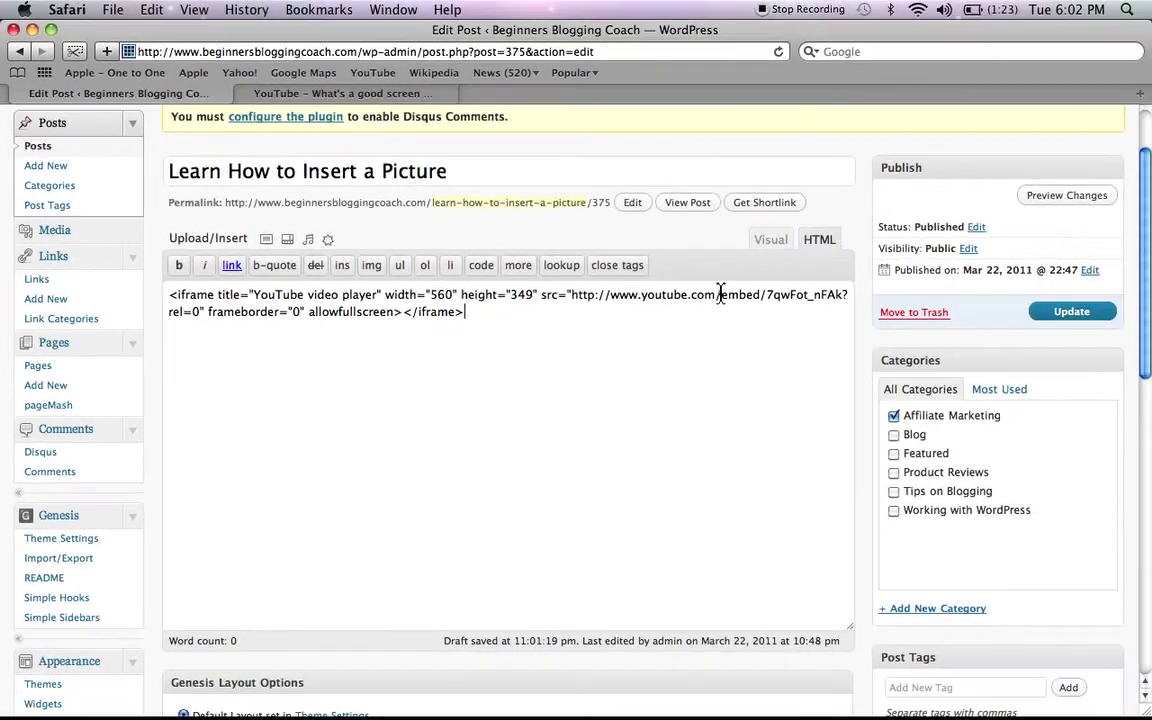
click(1080, 313)
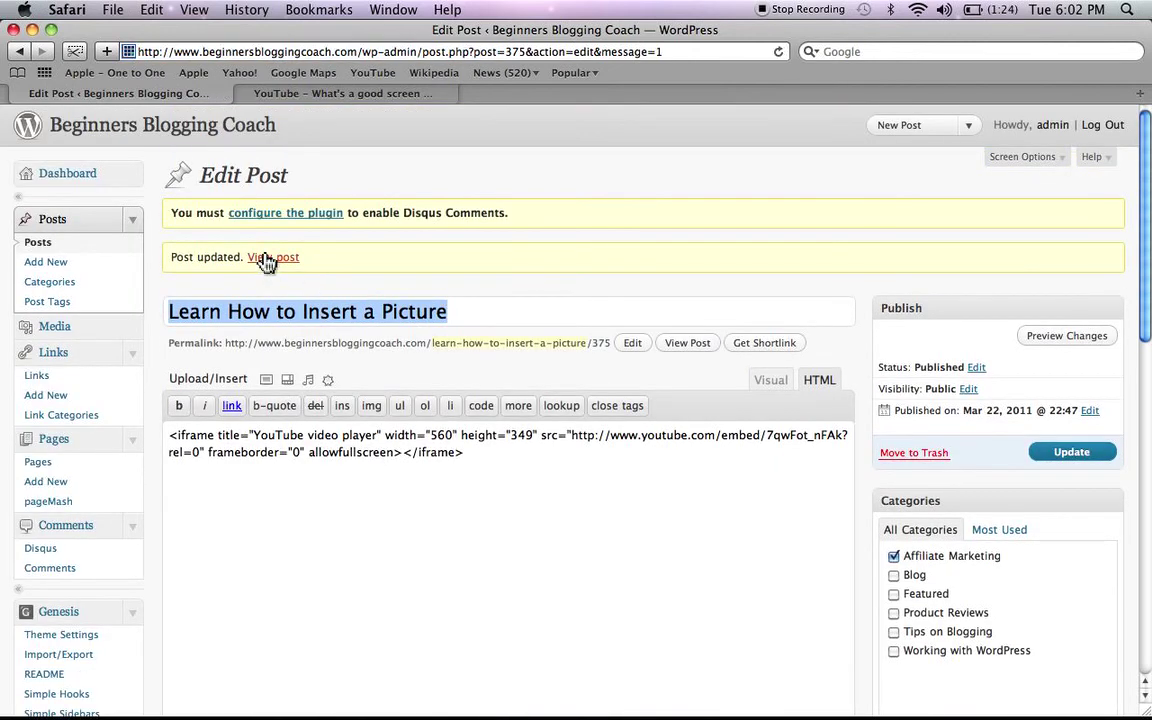
Step: Open the live post 'Learn How to Insert a Picture' to check the embedded YouTube video
click(267, 259)
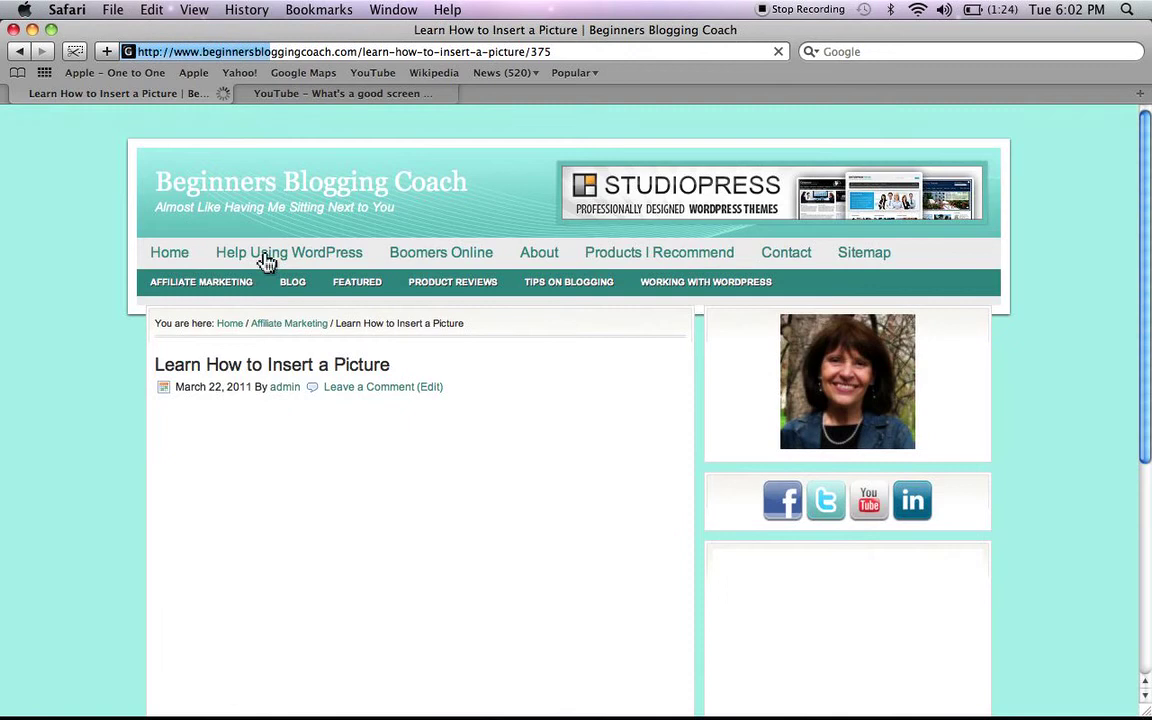
scroll(373, 355, down, 5)
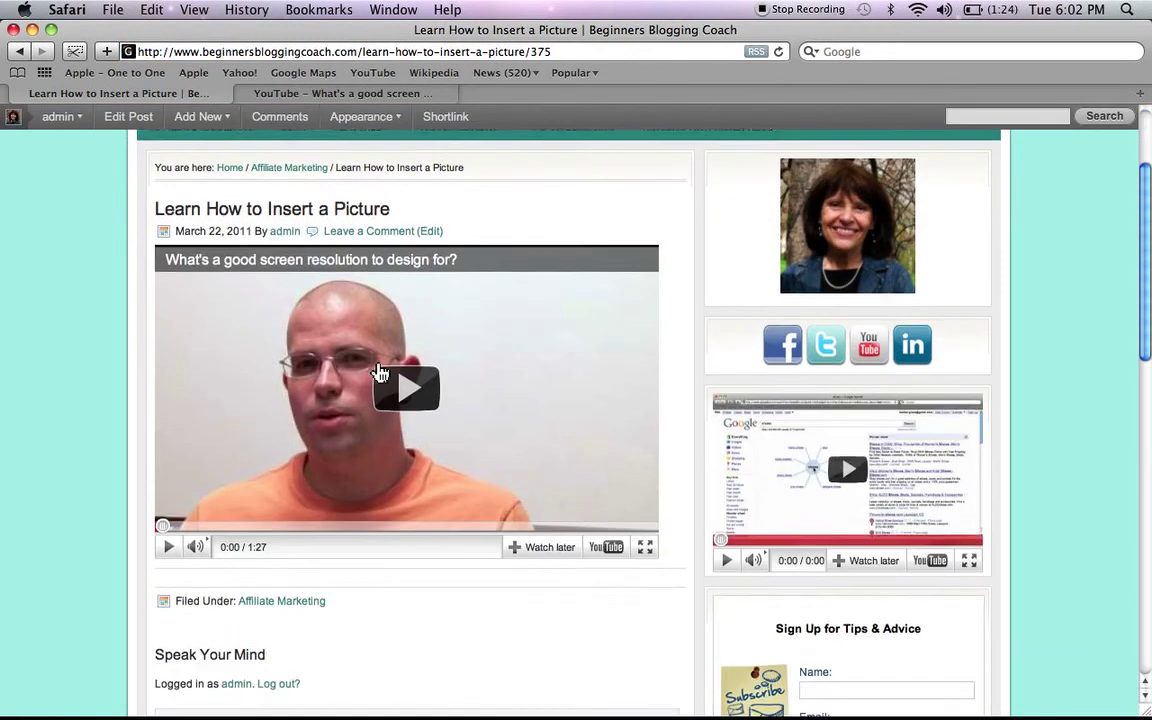
scroll(373, 290, up, 4)
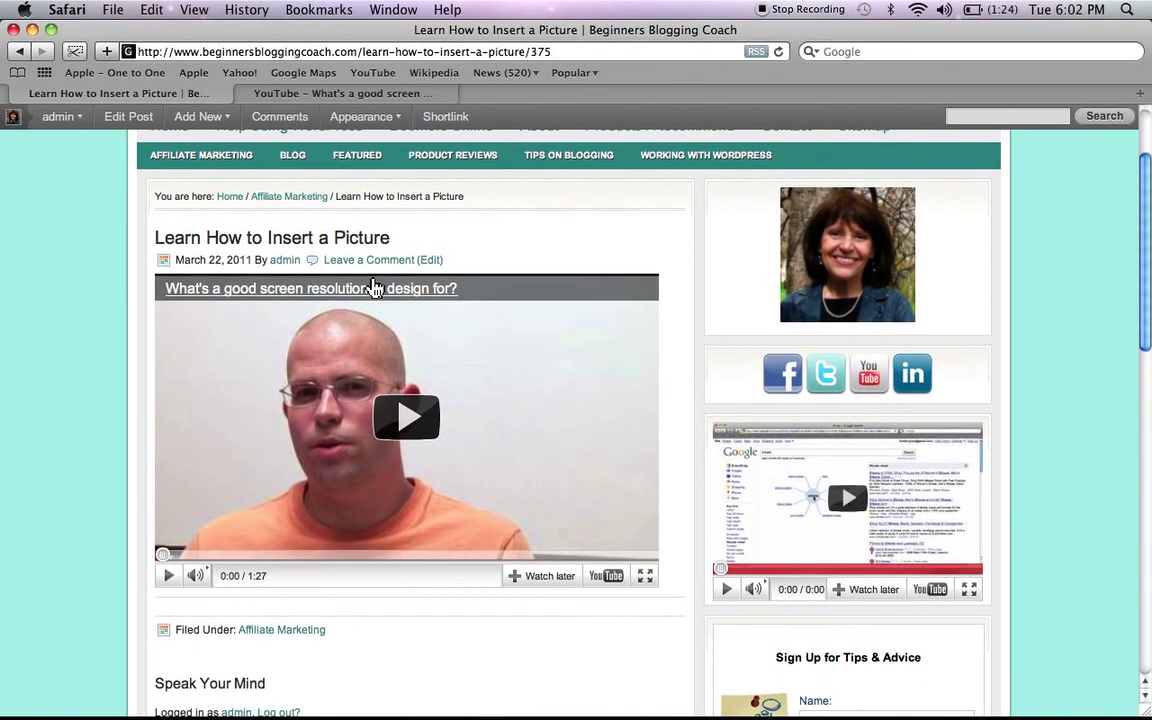